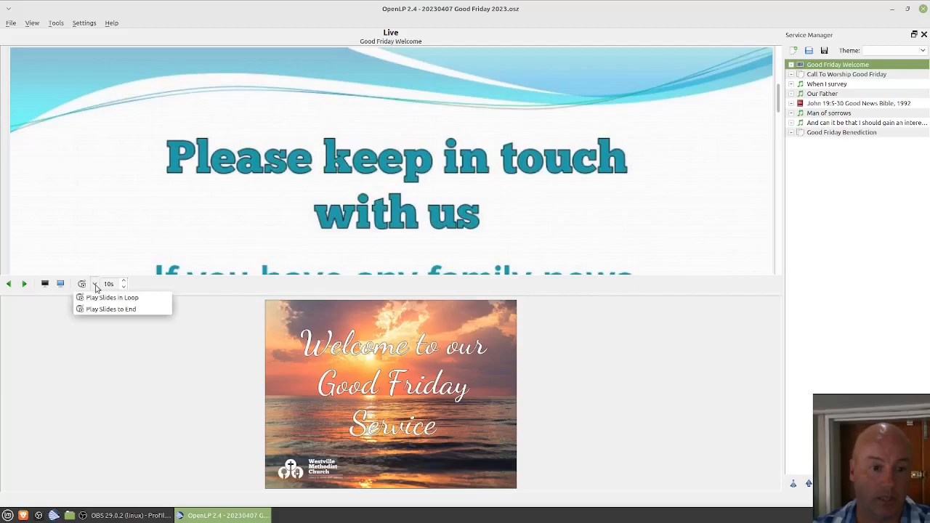
Play the Good Friday Welcome slides in a continuous loop, and switch to OBS Studio.
left_click(102, 300)
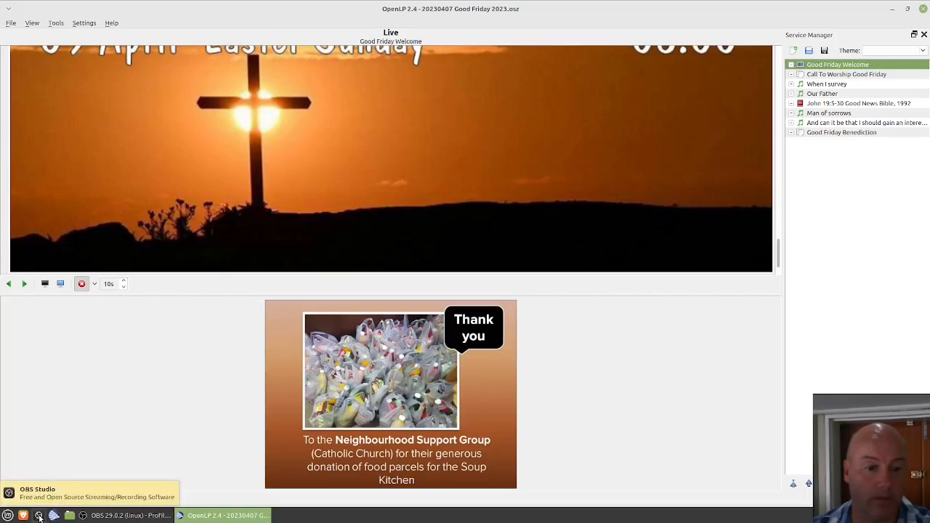
left_click(39, 514)
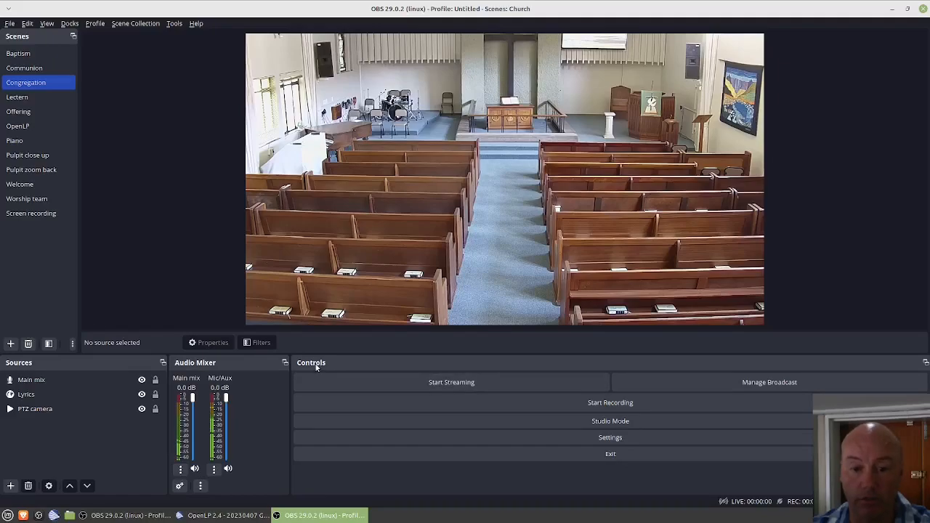
Pick the existing YouTube broadcast Sunday 23 April 2023 in the broadcast setup, and close the setup without starting the stream.
left_click(782, 389)
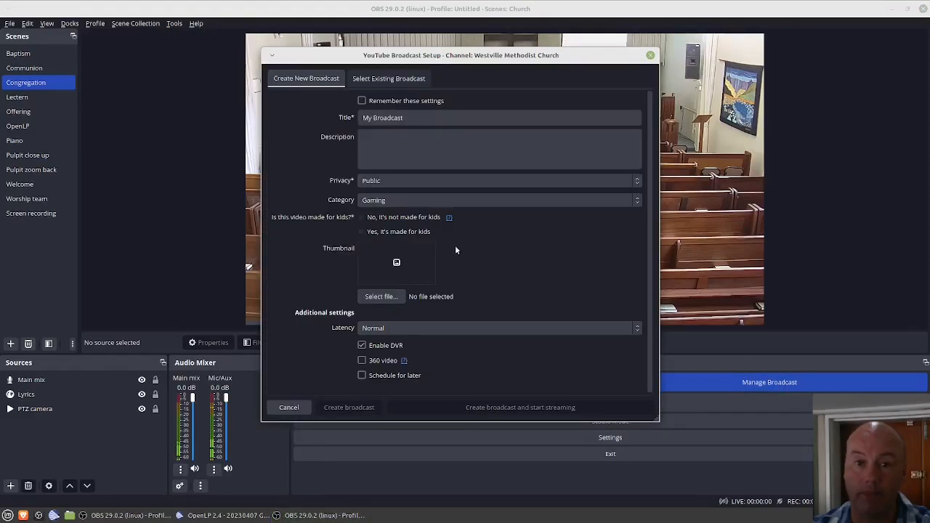
left_click(402, 82)
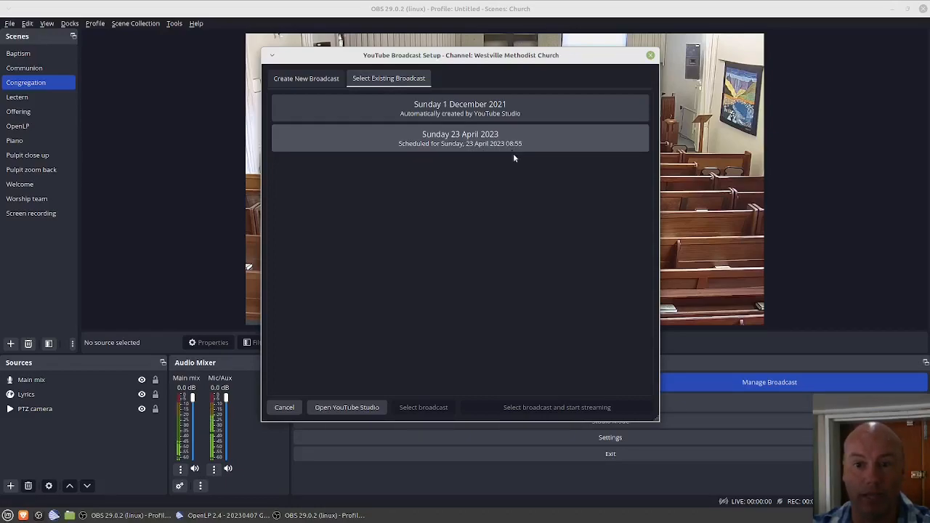
left_click(459, 143)
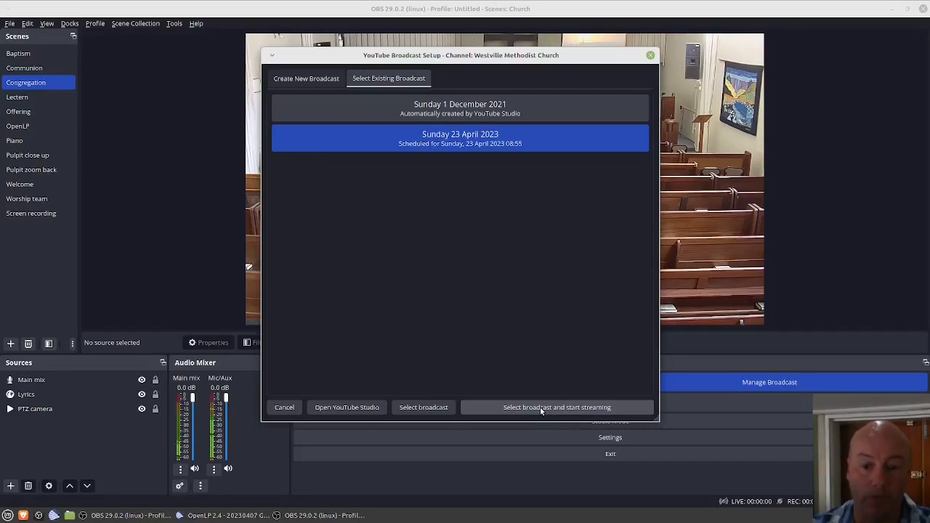
left_click(651, 56)
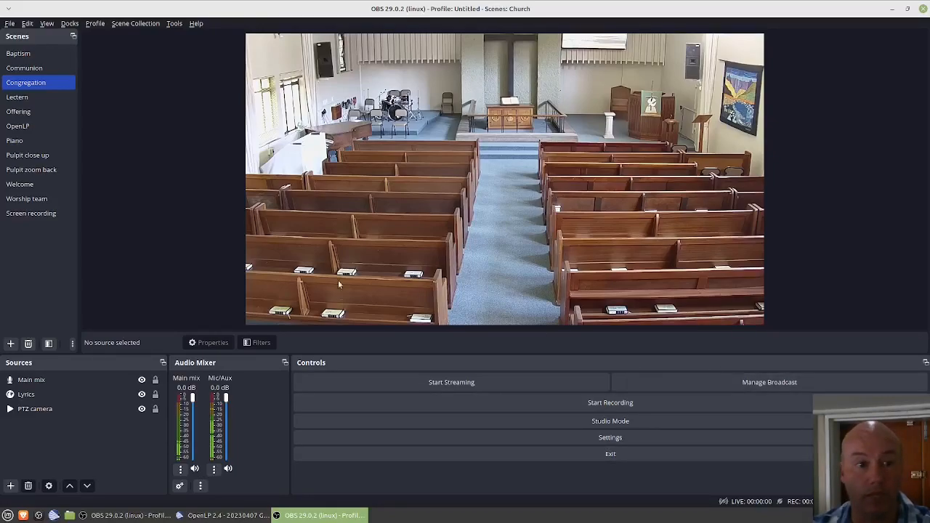
Show the Welcome scene with its video and announcement slides, and change to the Pulpit close up scene.
left_click(20, 185)
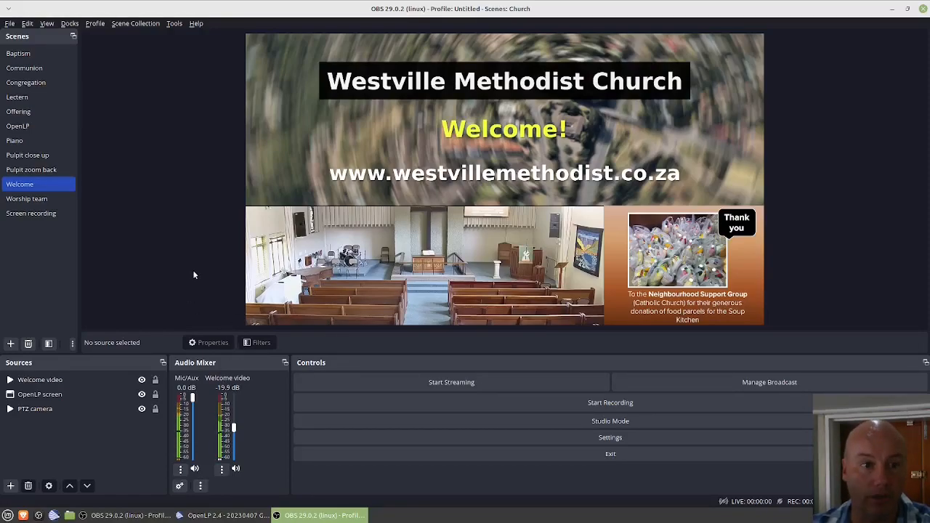
left_click(63, 158)
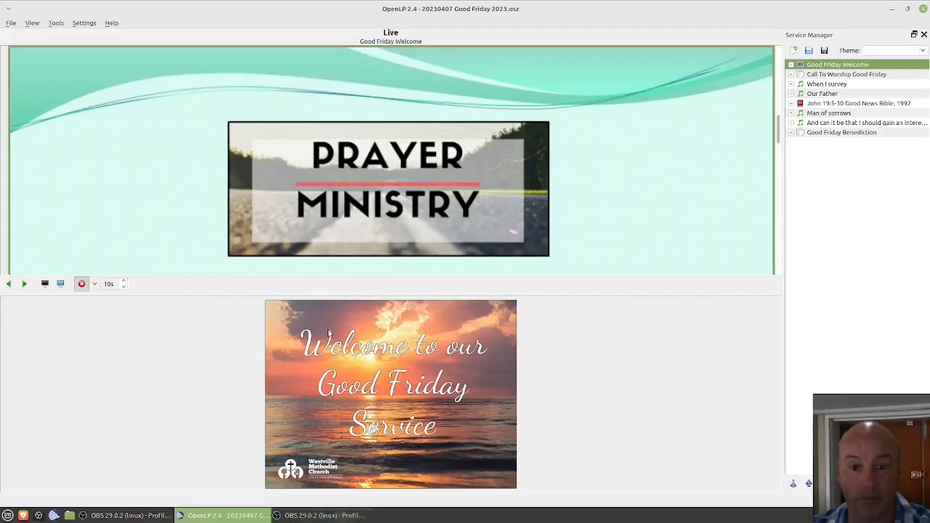
Send Call To Worship Good Friday live in OpenLP, and check its text overlay in OBS Studio.
left_click(219, 515)
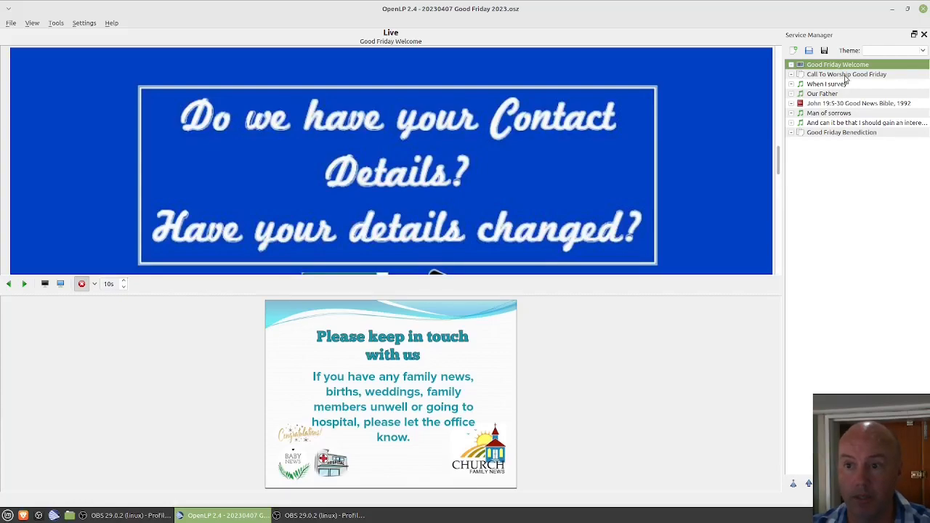
double_click(846, 76)
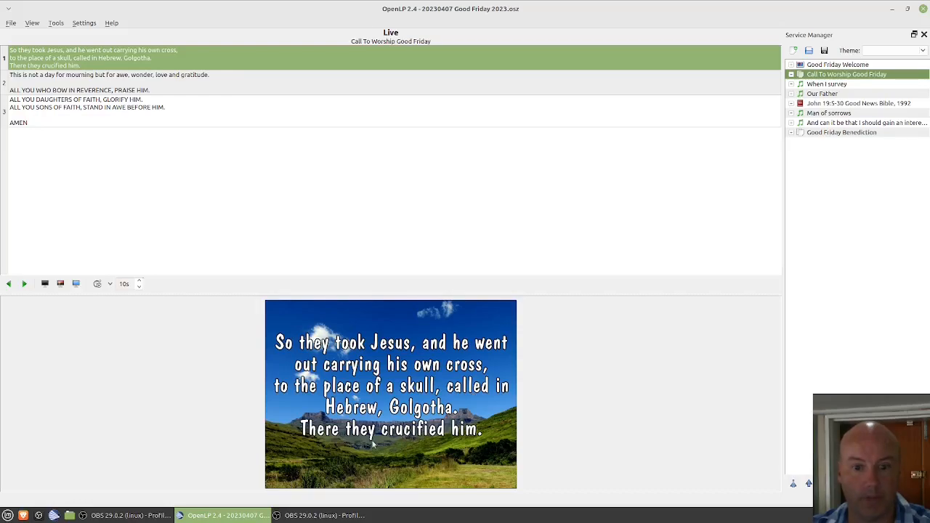
left_click(303, 516)
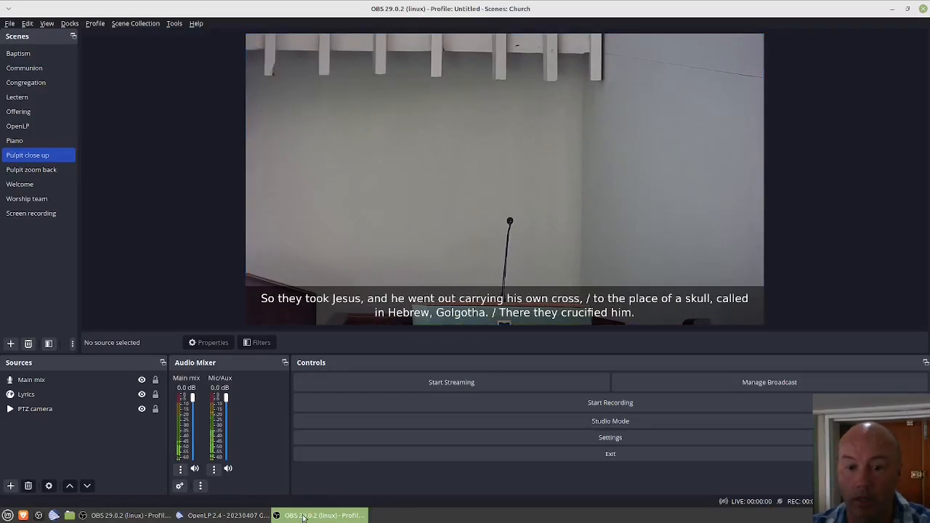
Send the song When I survey live in OpenLP, and check its lyrics overlay in OBS Studio.
left_click(206, 518)
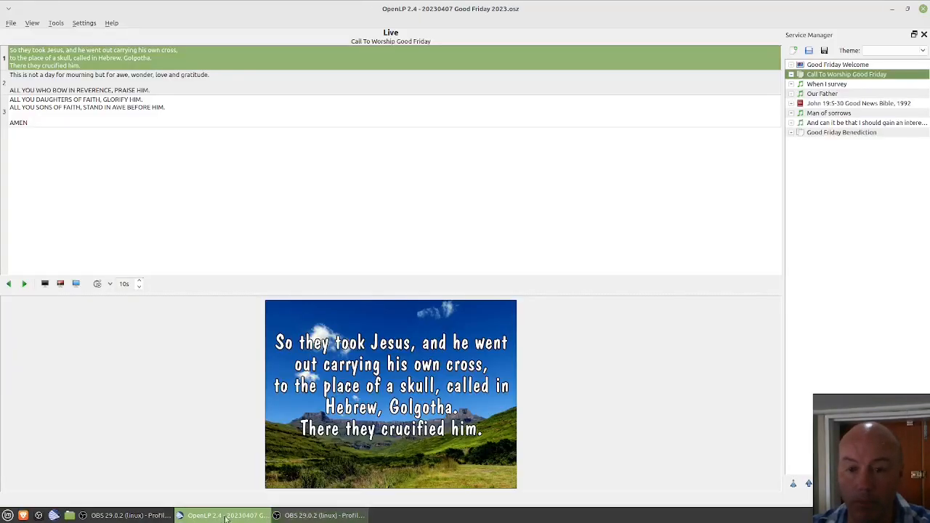
left_click(833, 86)
double_click(833, 86)
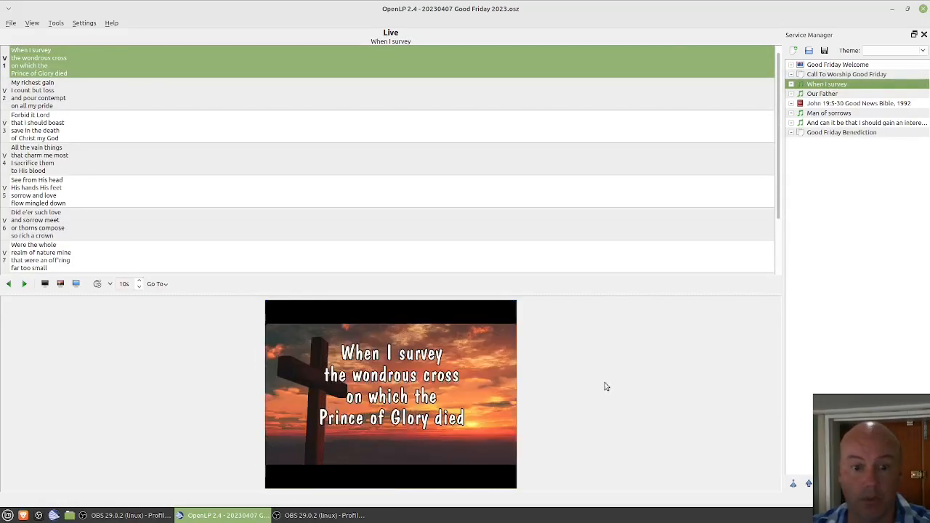
left_click(295, 516)
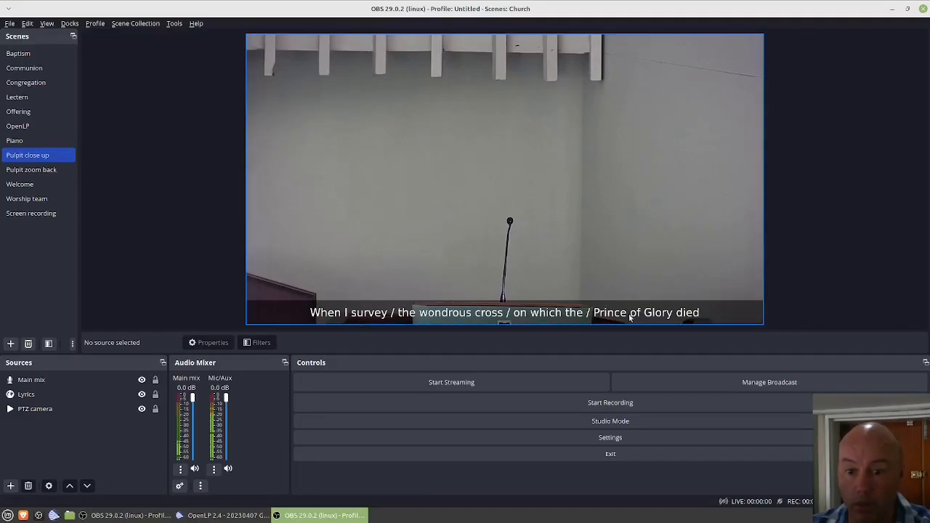
View the song's lyrics over the Worship team, Piano and Congregation scenes in turn.
left_click(61, 202)
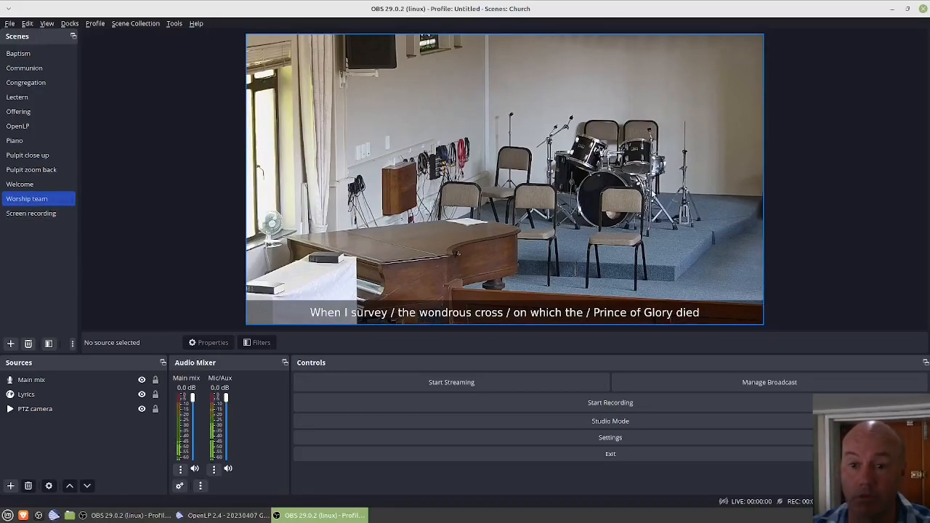
left_click(38, 141)
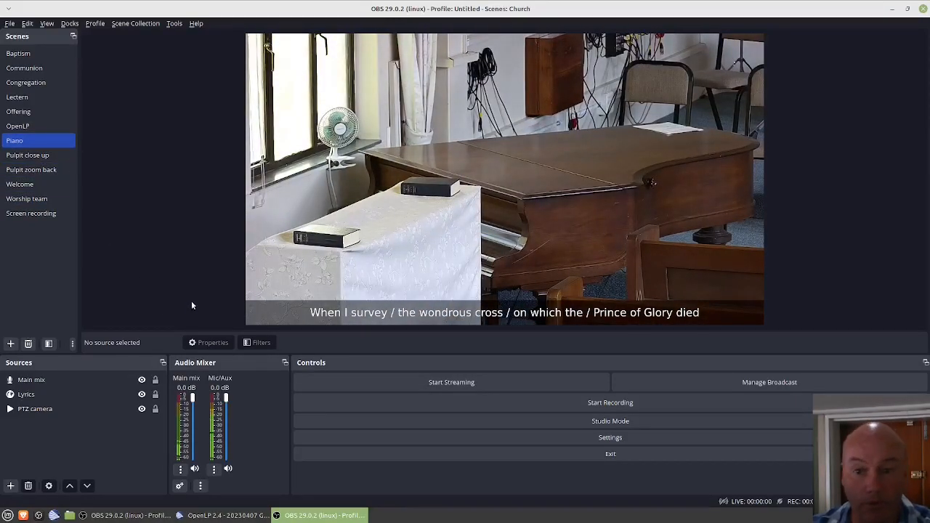
left_click(55, 85)
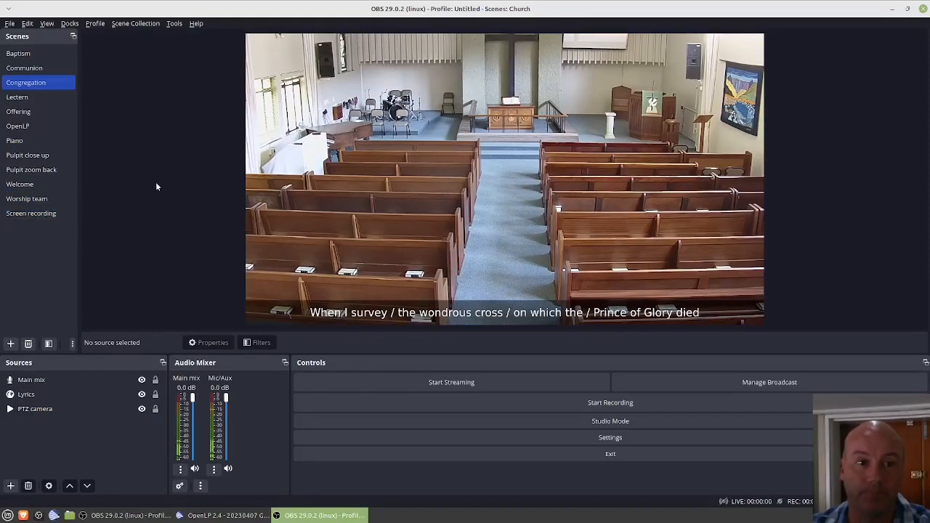
Preview the camera views of the Baptism, Communion, Congregation and Lectern scenes one after another.
left_click(50, 56)
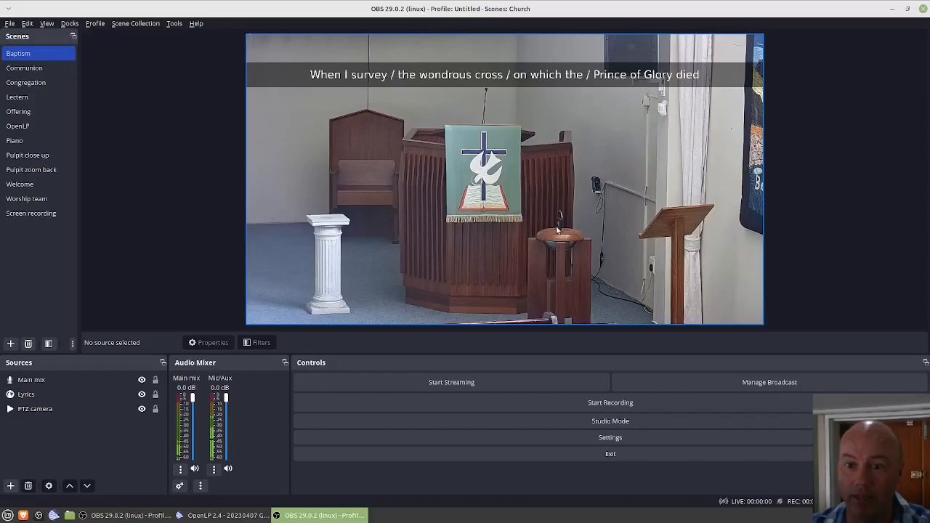
left_click(59, 68)
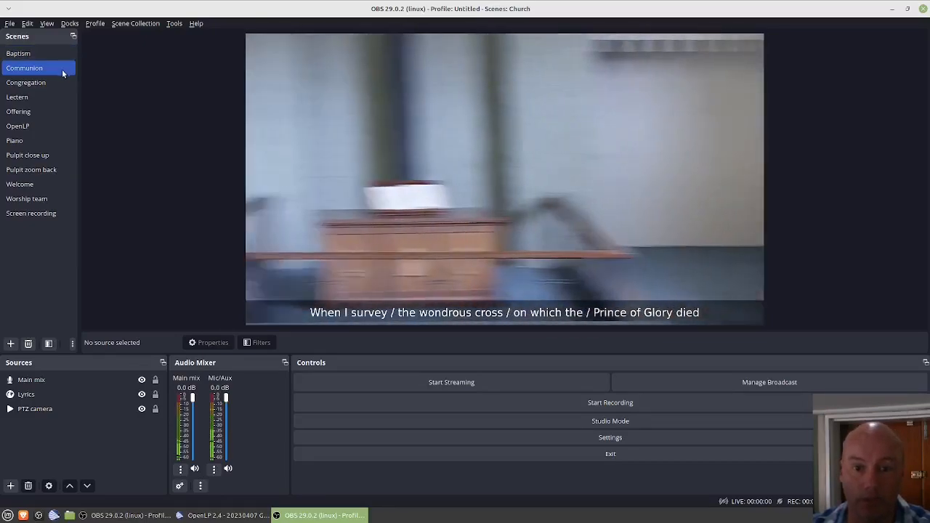
left_click(285, 329)
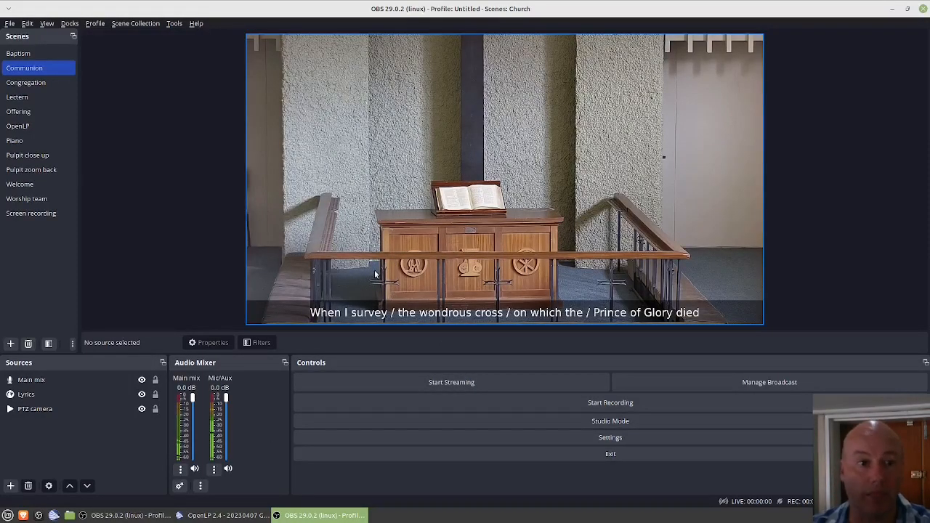
left_click(49, 85)
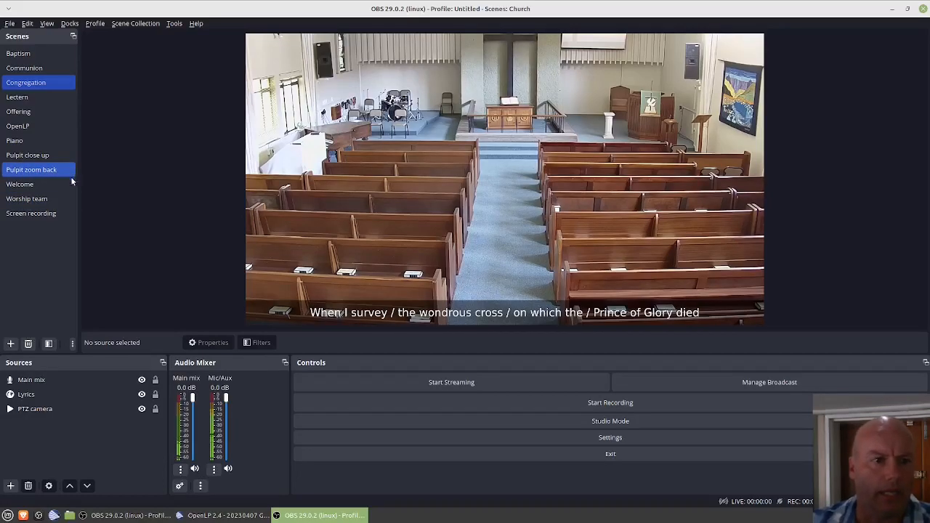
left_click(59, 101)
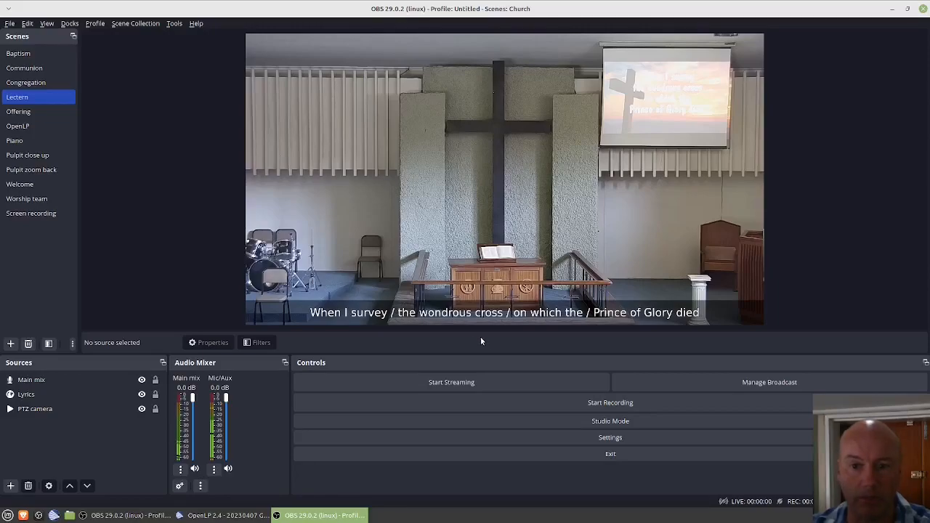
Preview the remaining scenes in turn: Offering, OpenLP, Piano, Pulpit close up and Pulpit zoom back.
left_click(31, 113)
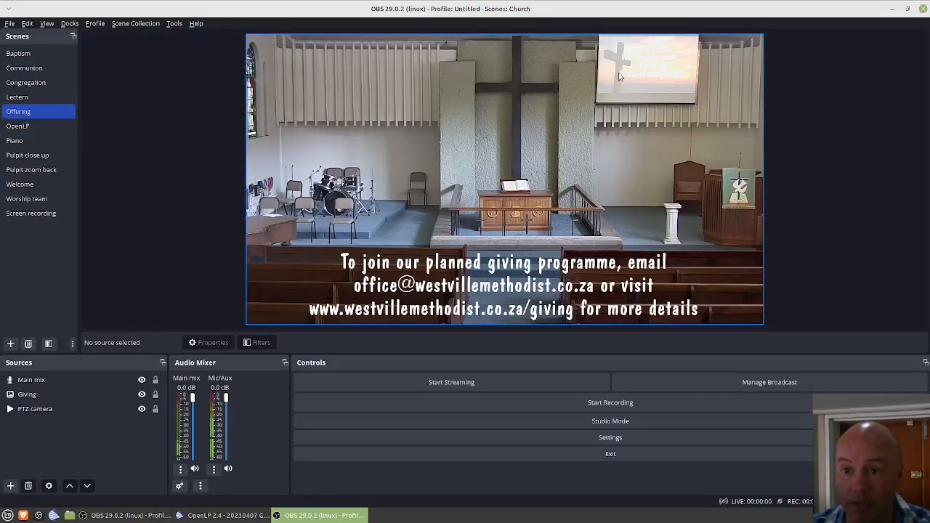
left_click(46, 132)
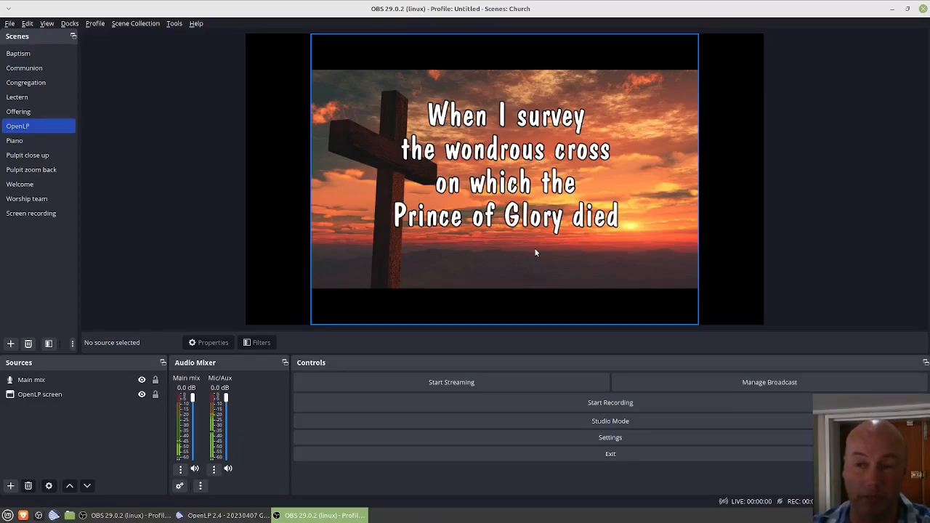
left_click(45, 140)
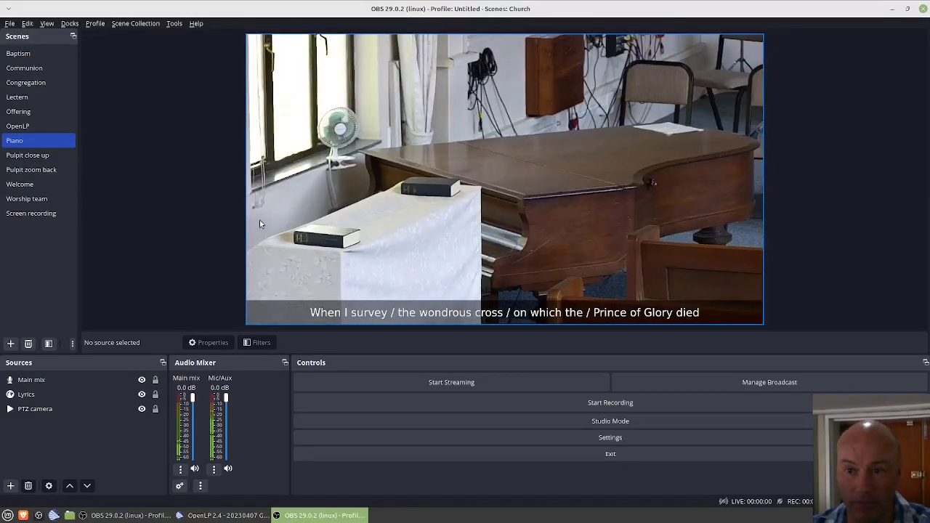
left_click(24, 155)
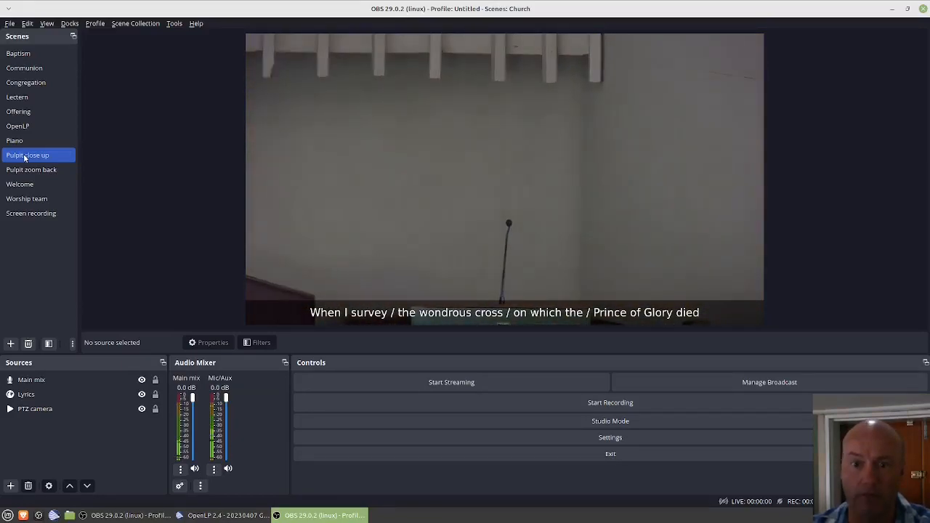
left_click(33, 170, "ctrl")
left_click(32, 170)
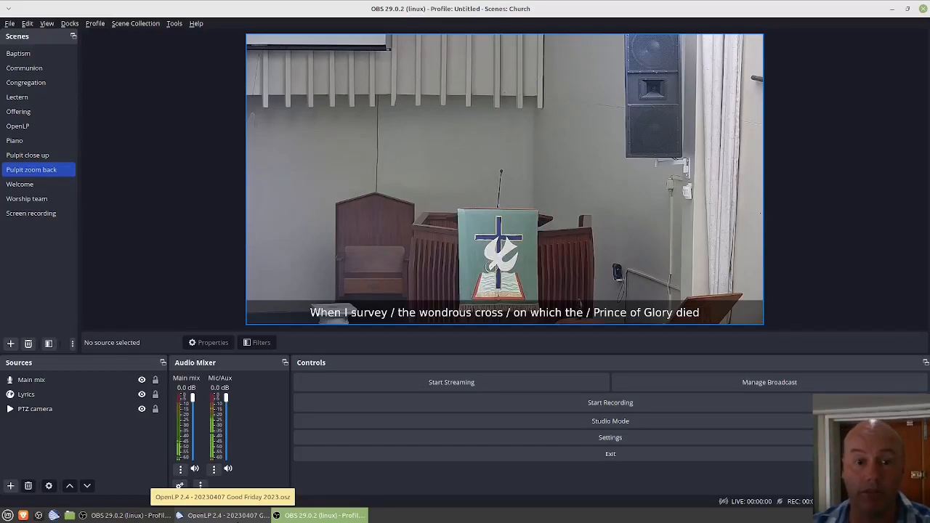
Look at the live song in OpenLP, and return to OBS Studio to activate the Pulpit close up scene.
left_click(209, 518)
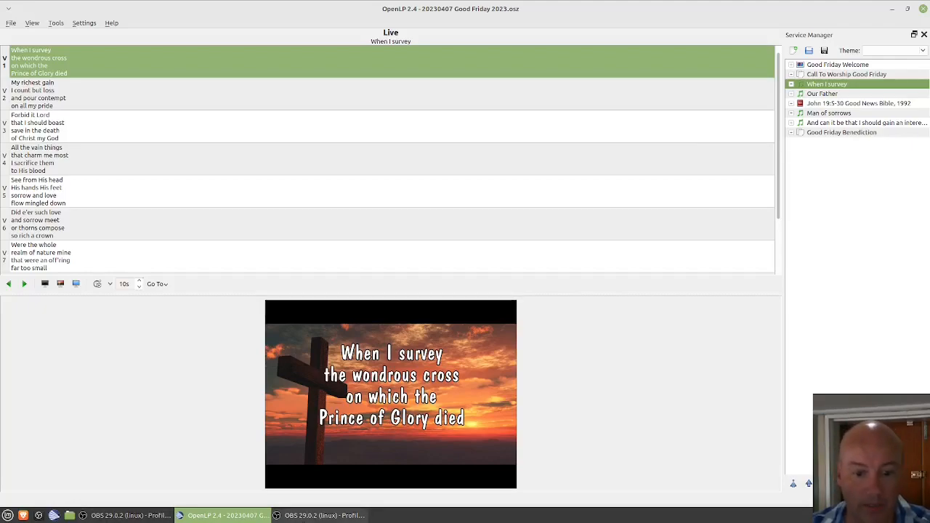
left_click(283, 517)
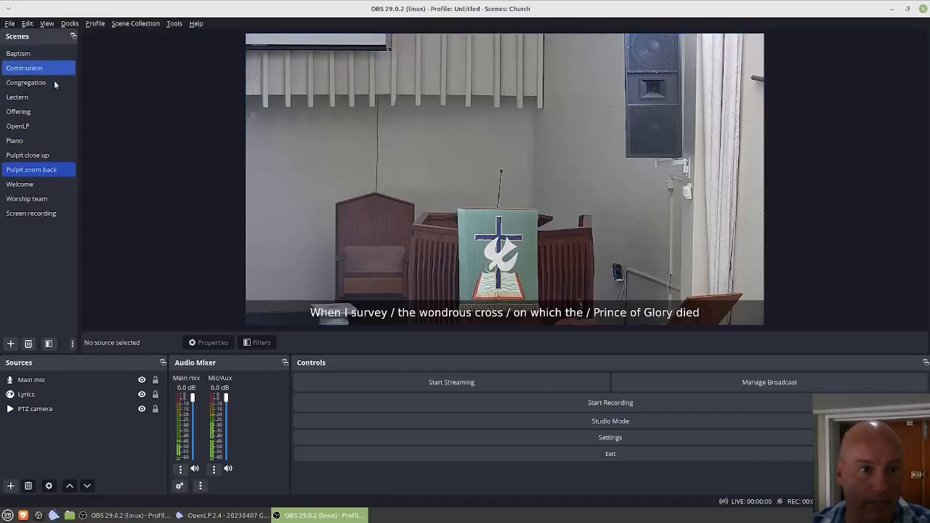
left_click(58, 155)
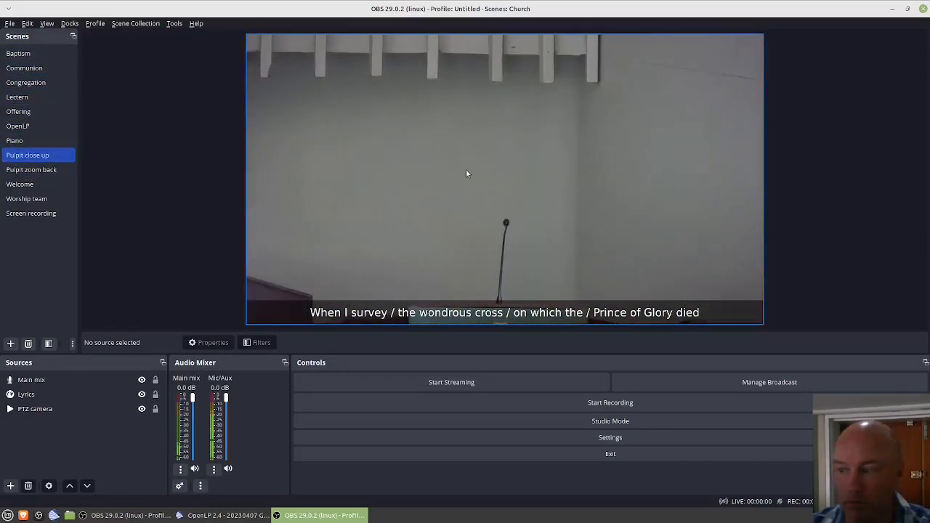